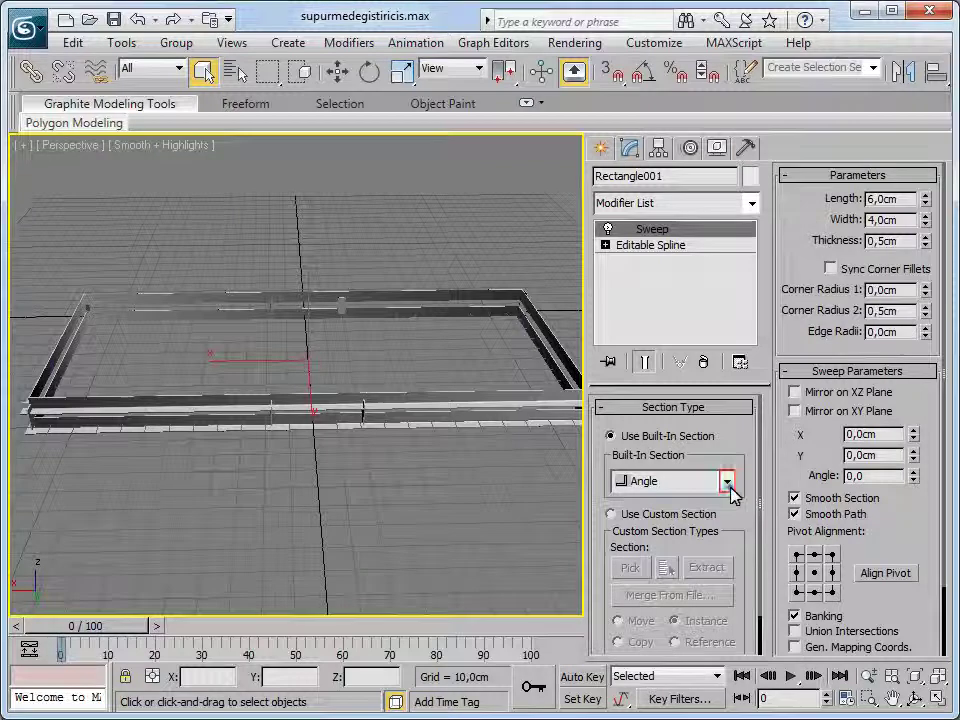
Sweep the frame with the built-in Bar section at 2,0cm by 2,0cm, then reopen the section list.
left_click(729, 484)
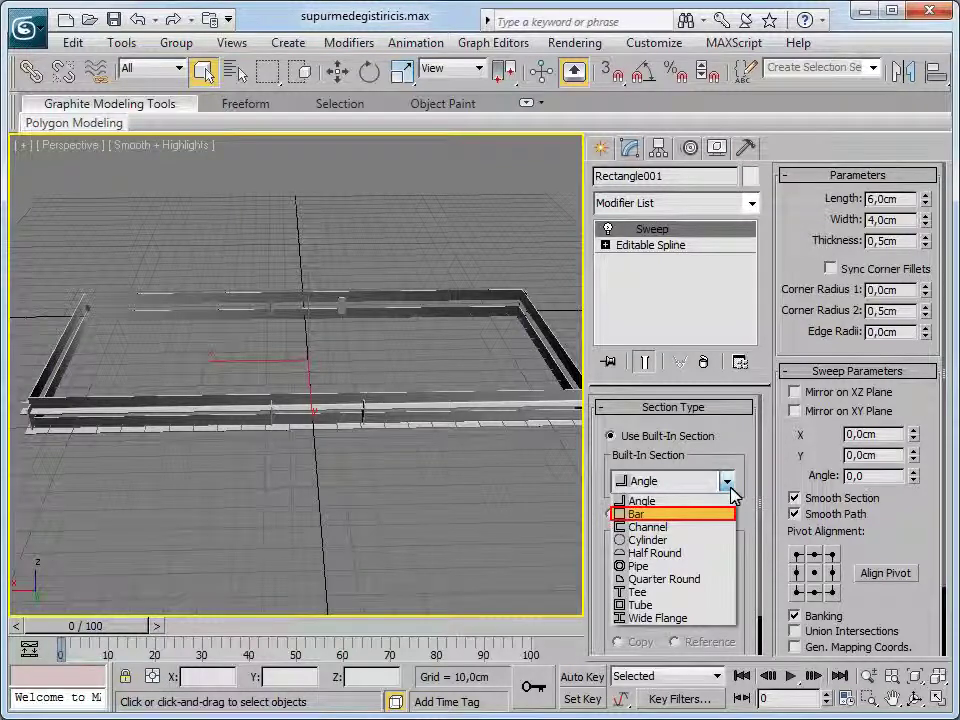
left_click(700, 515)
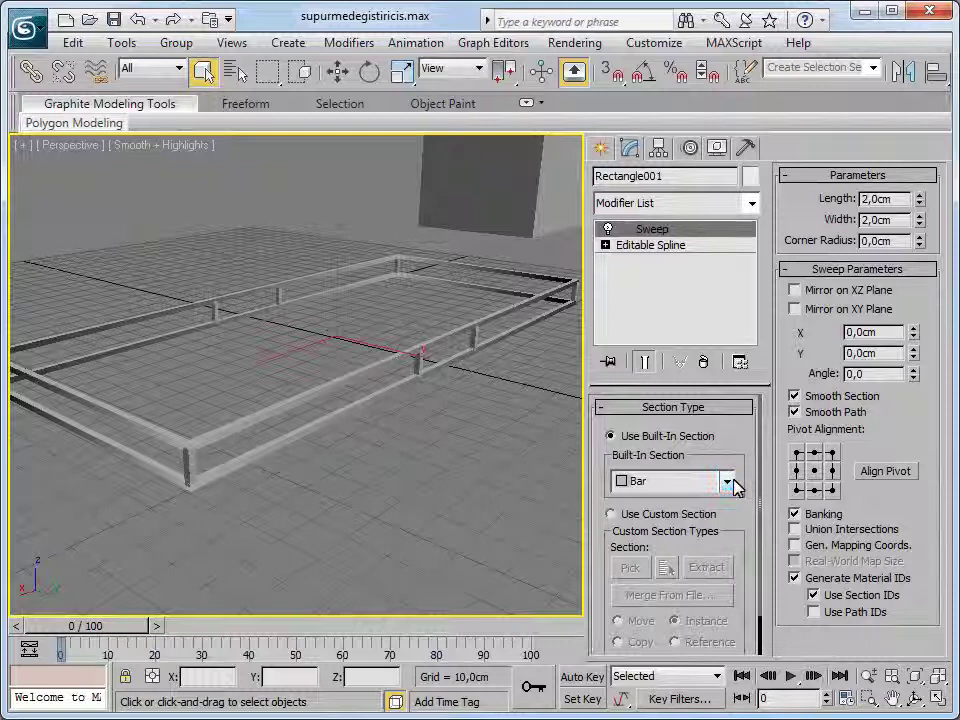
left_click(729, 484)
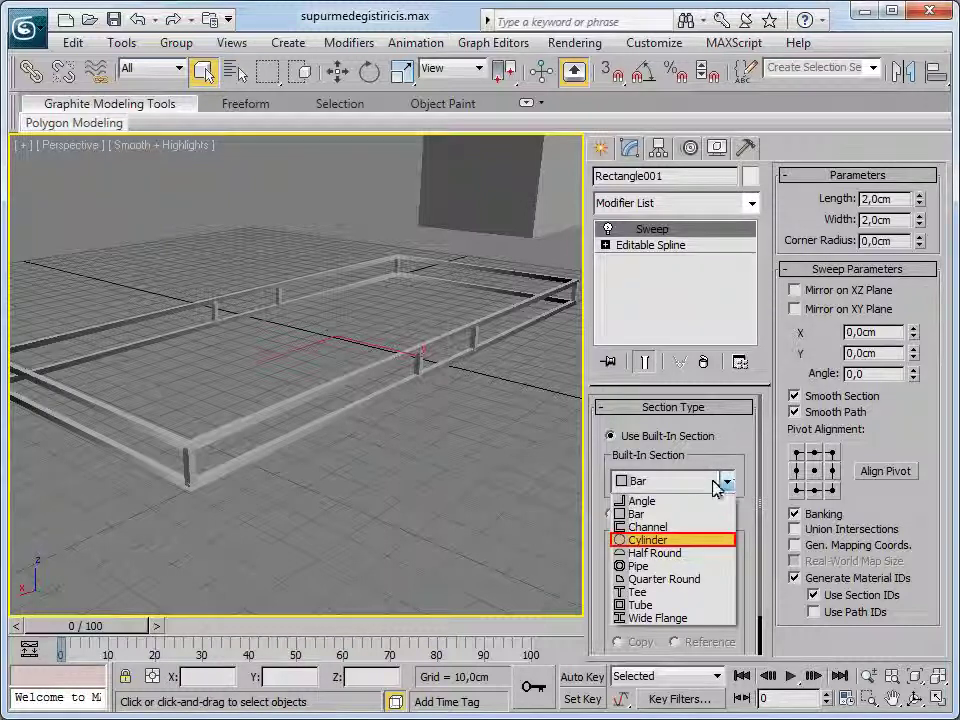
Switch the Sweep section to the built-in Cylinder at 1,35cm radius.
left_click(676, 540)
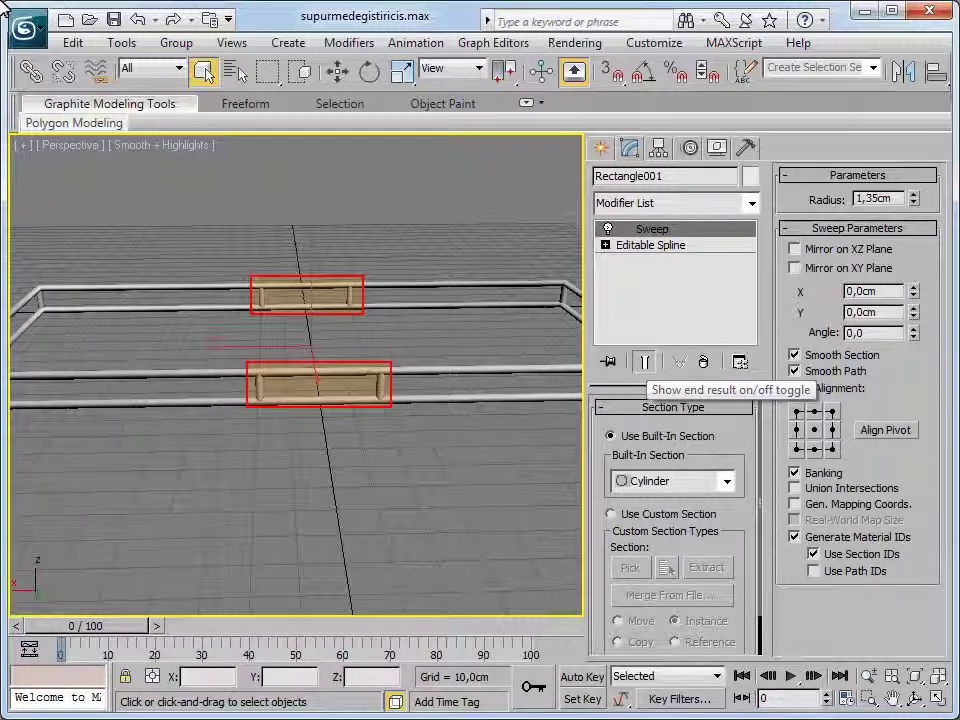
In Editable Spline segment mode, select four vertical crossbar segments and switch to Select and Uniform Scale (R).
left_click(650, 244)
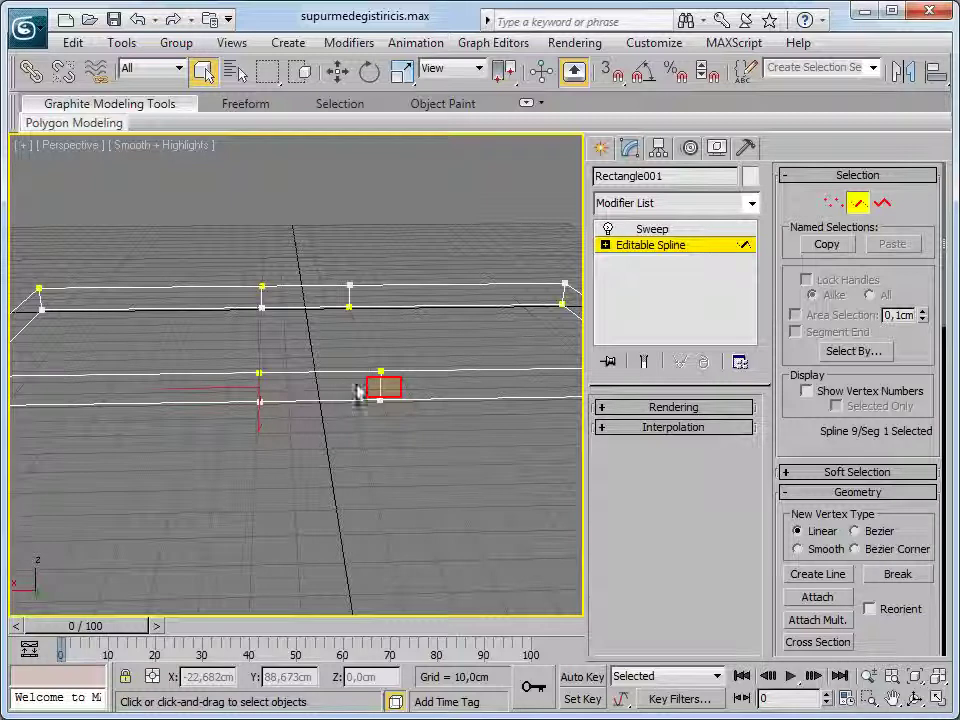
left_click(386, 392, "ctrl")
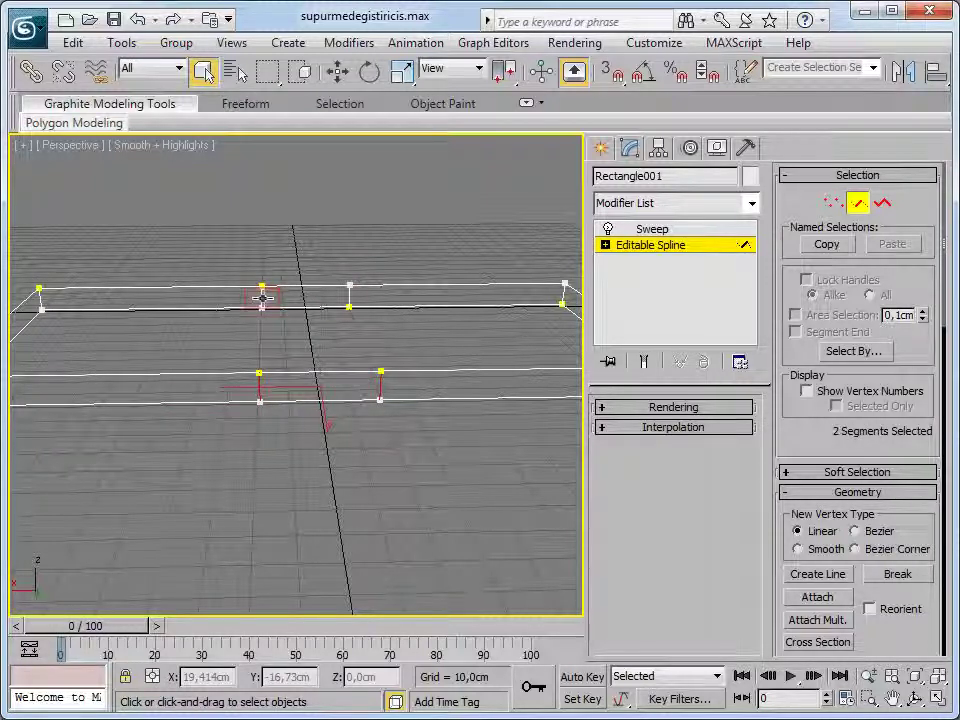
left_click(348, 297, "ctrl")
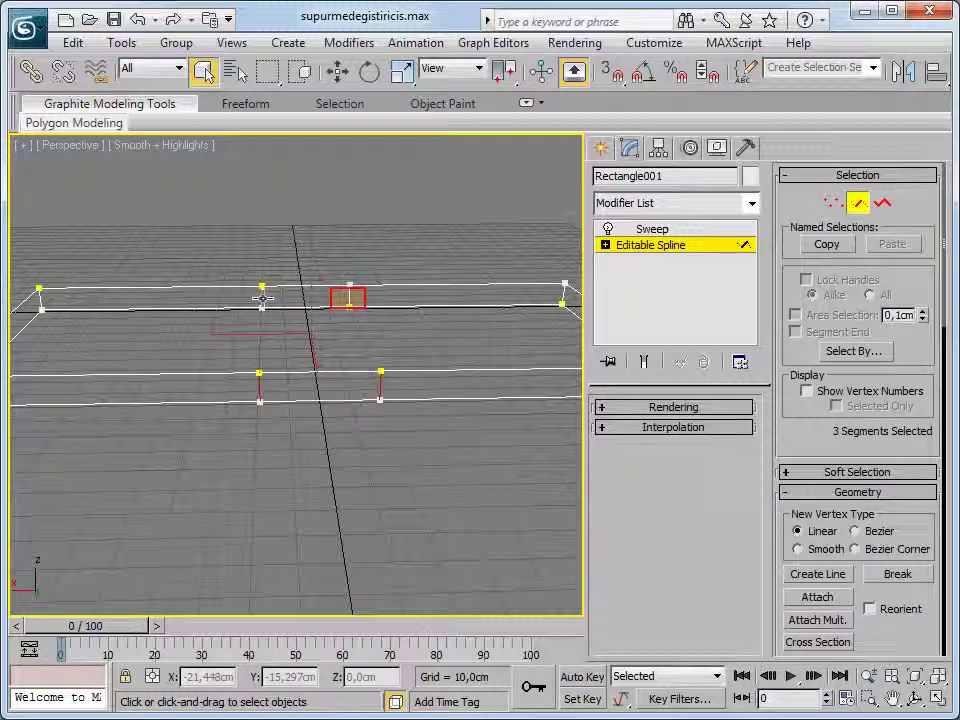
key("r")
left_click(350, 305, "ctrl")
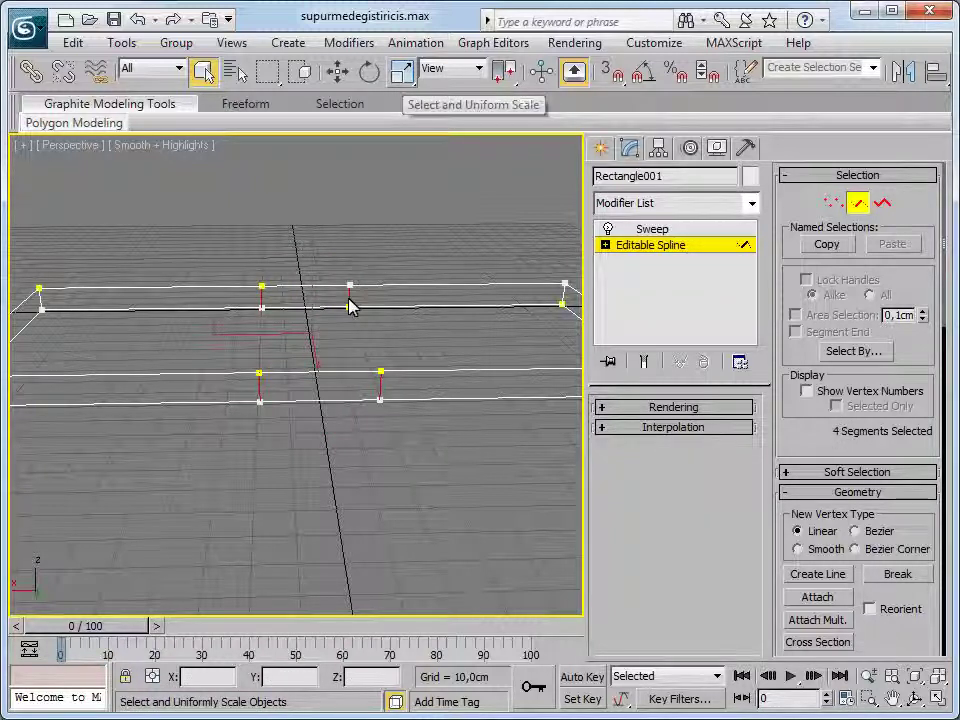
Turn on Show End Result so the Cylinder-swept tubes display while editing the spline segments.
left_click(648, 362)
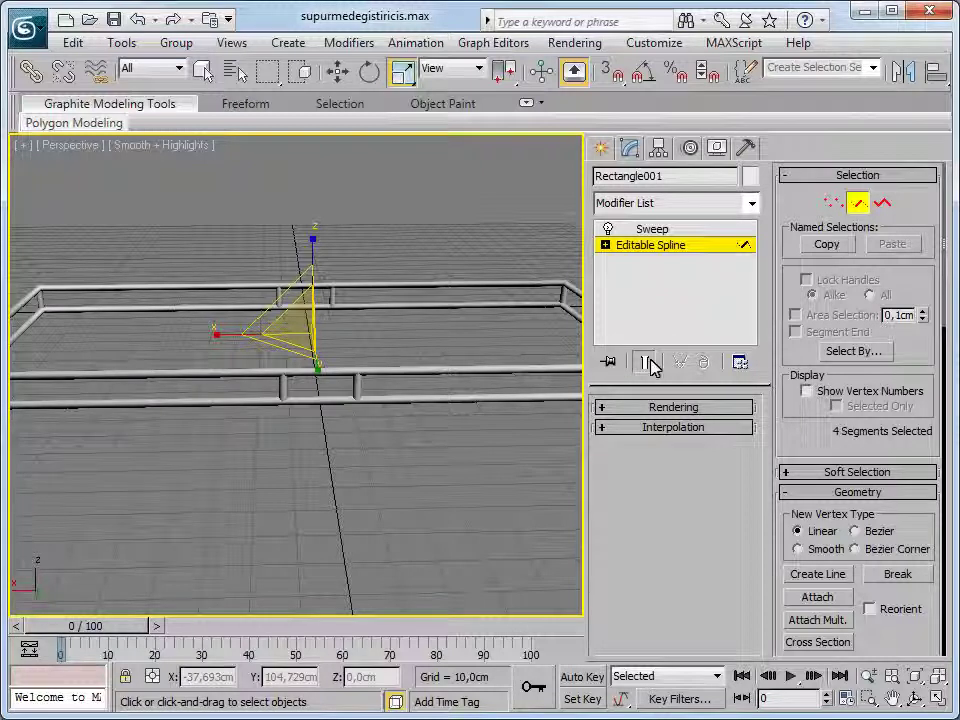